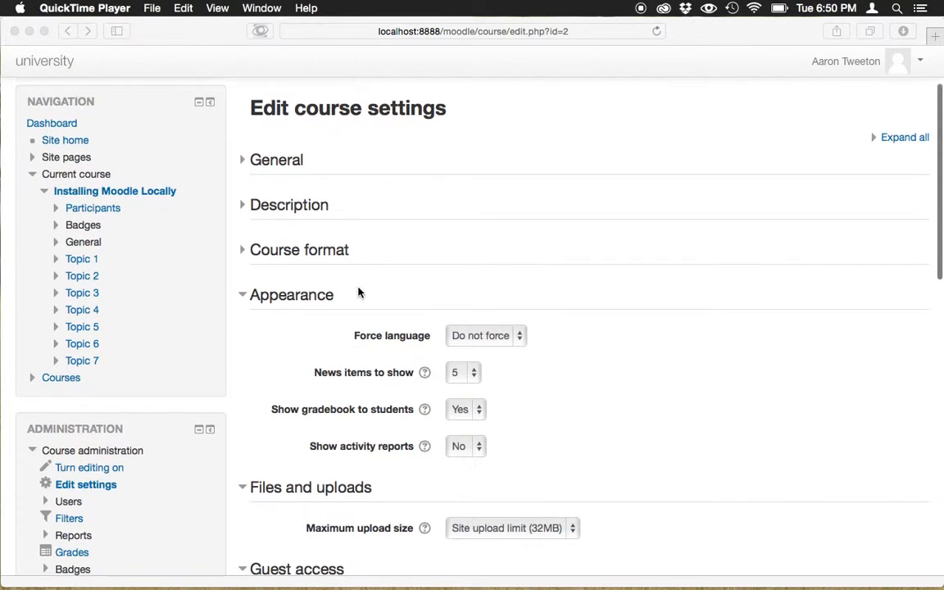
- Read the help explanation for the News items to show setting in the Appearance section, closing it when done
scroll(358, 292, "down", 2)
scroll(358, 293, "down", 3)
scroll(358, 293, "up", 1)
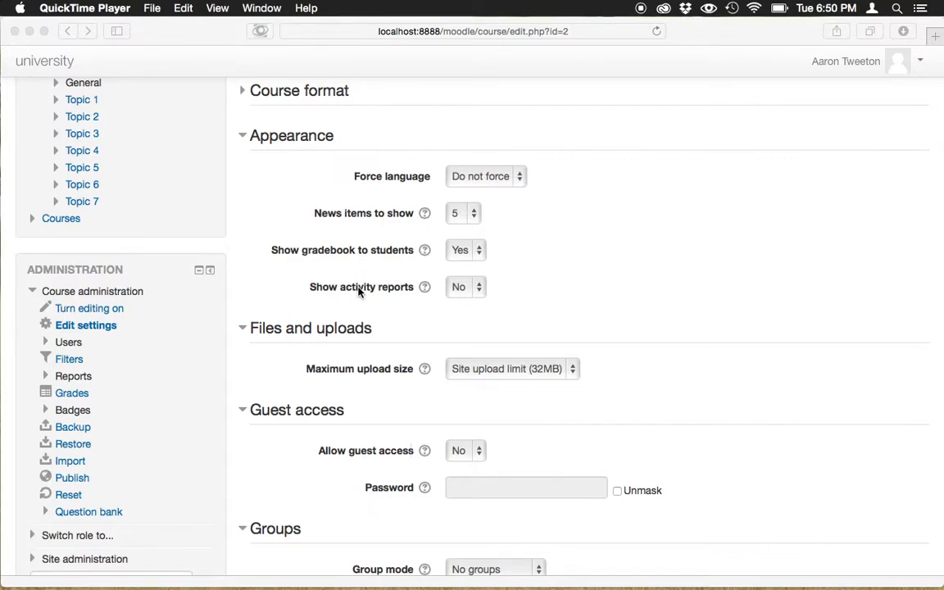
left_click(424, 213)
left_click(424, 213)
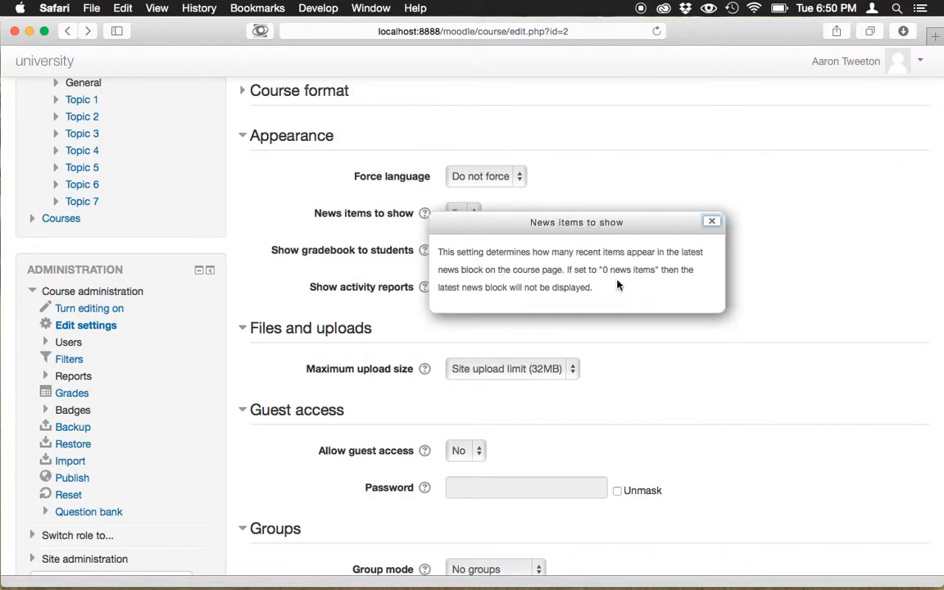
left_click(712, 222)
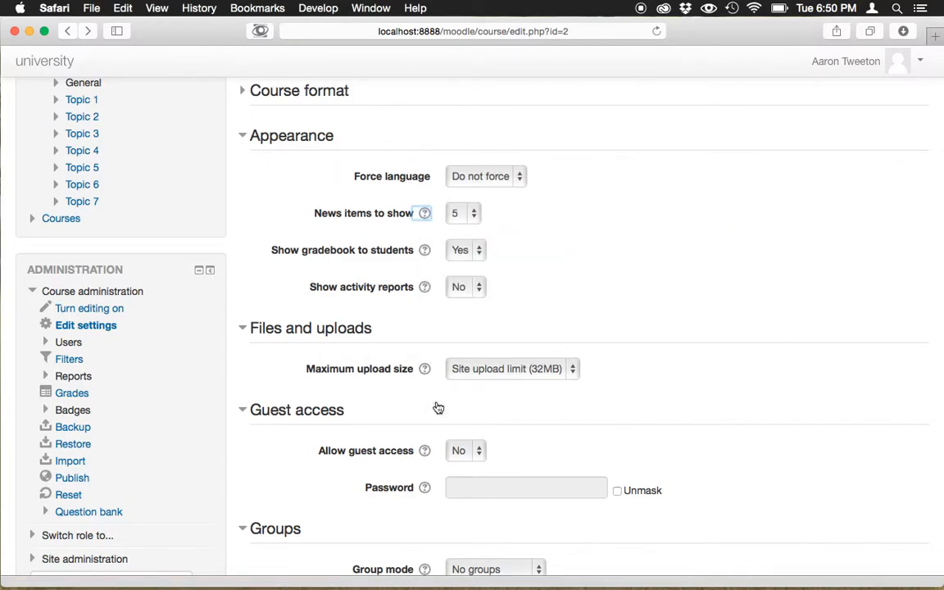
- Read the help for Allow guest access and its full Moodle documentation page, and return to the course settings
scroll(390, 458, "down", 1)
left_click(424, 408)
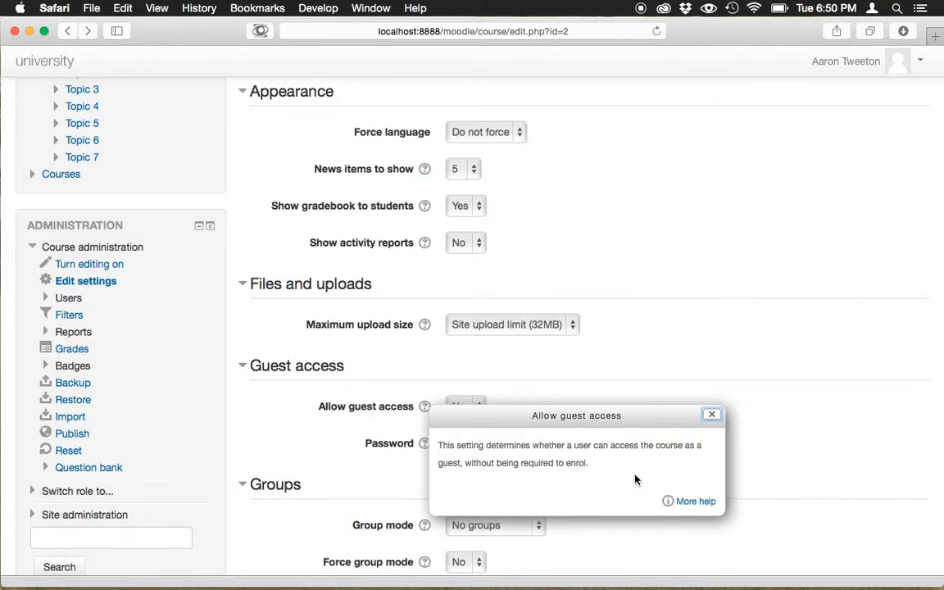
left_click(696, 502)
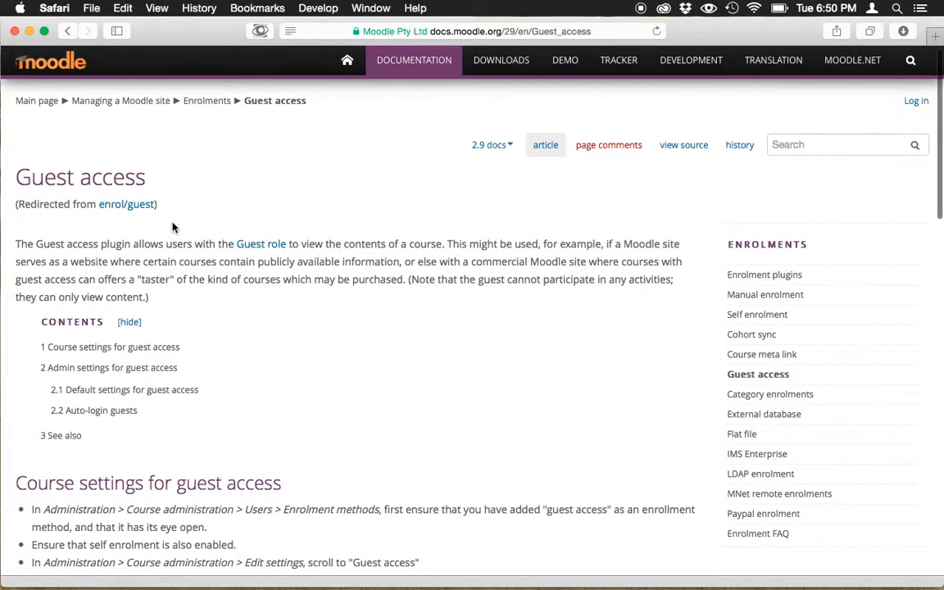
scroll(173, 227, "down", 3)
scroll(173, 221, "up", 5)
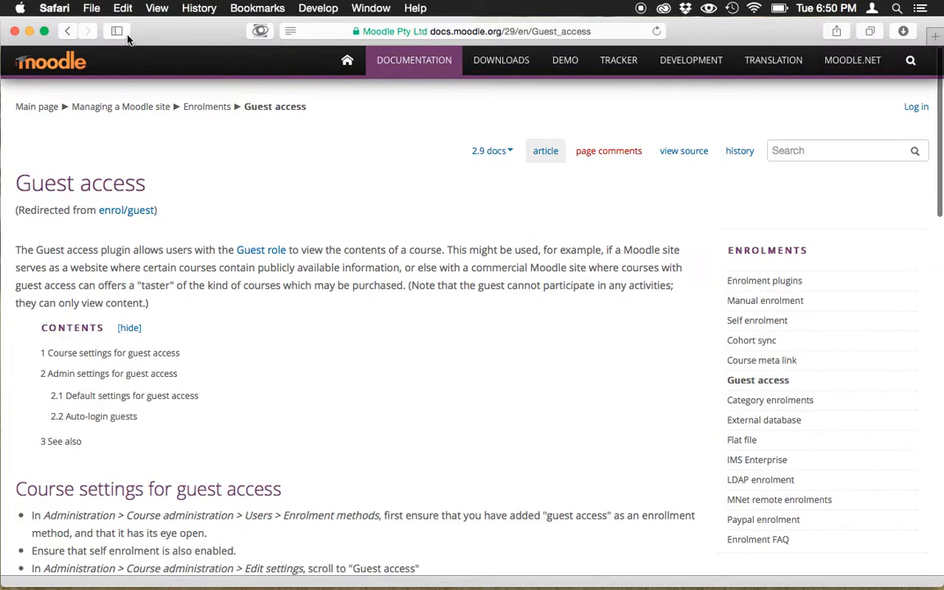
left_click(70, 32)
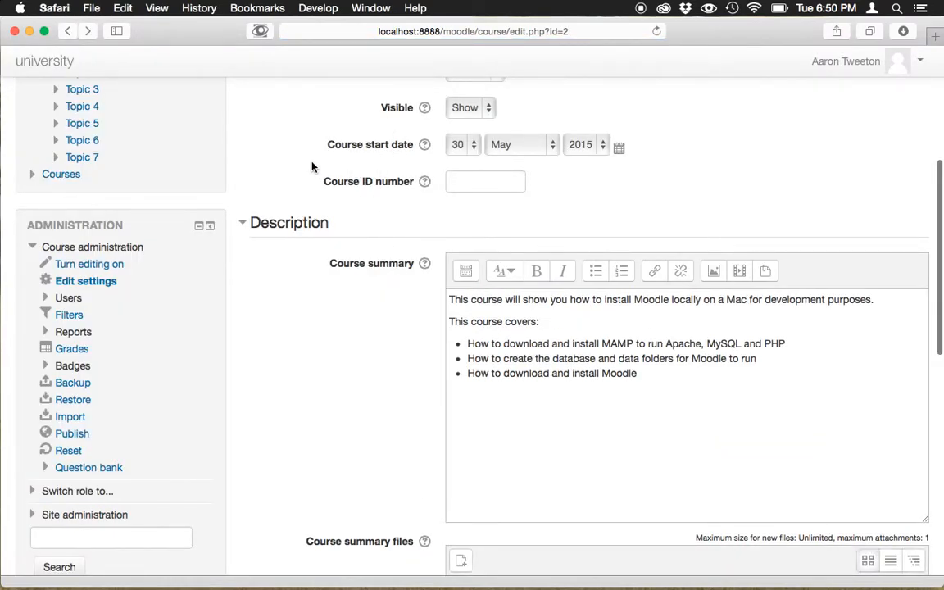
- Collapse the General and Description sections of the course settings
scroll(312, 167, "up", 3)
scroll(311, 167, "up", 5)
left_click(276, 184)
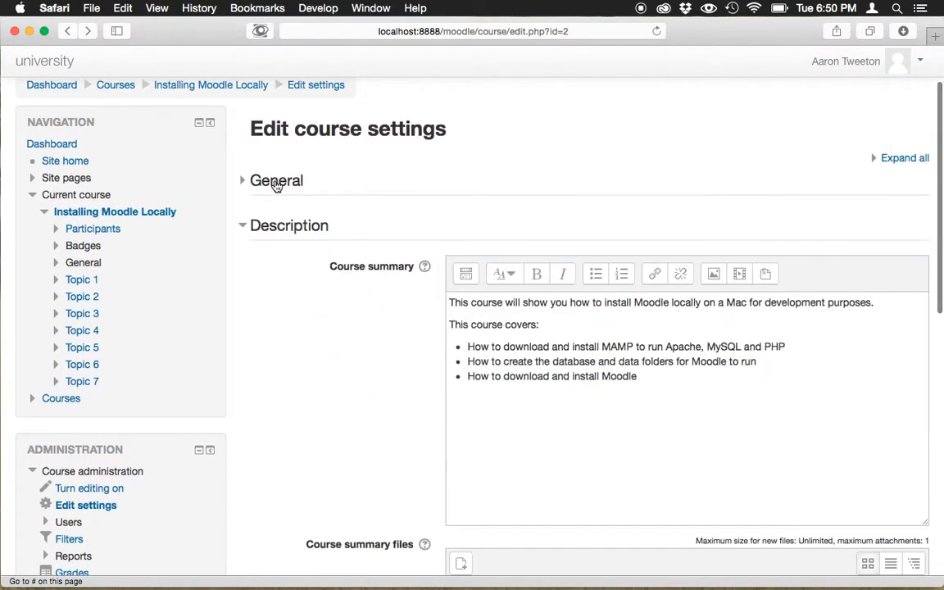
left_click(278, 223)
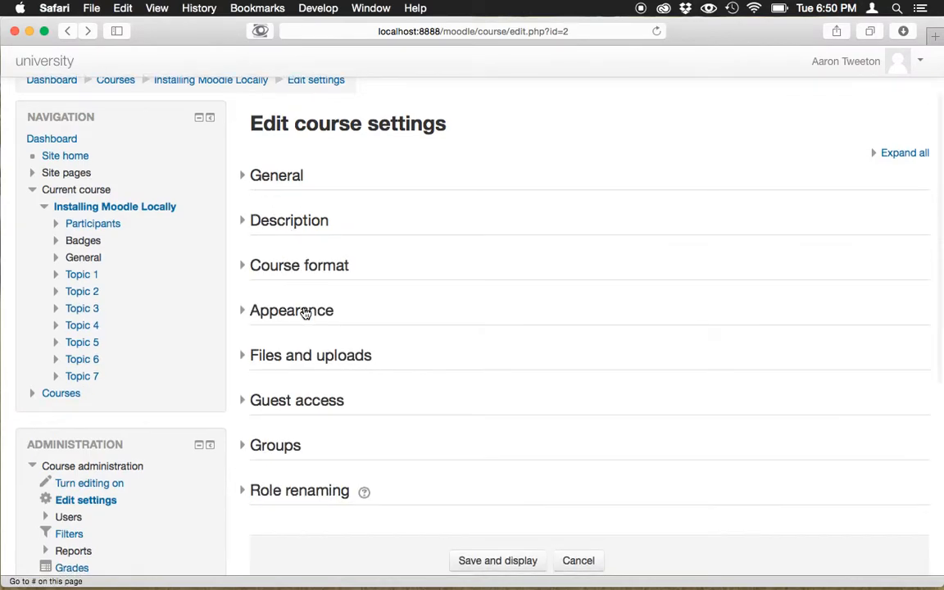
scroll(305, 311, "down", 2)
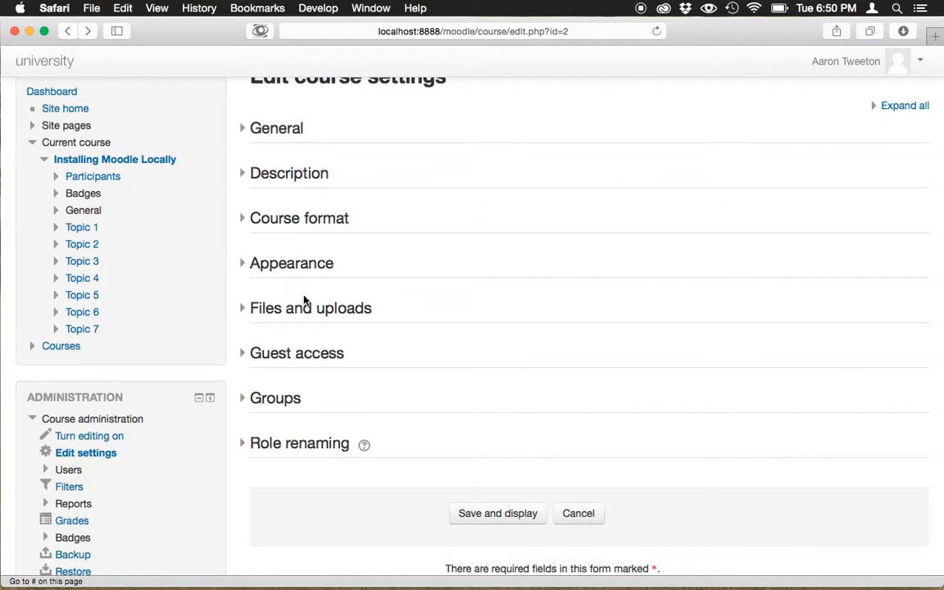
- Set Show activity reports to Yes in the Appearance section and read that setting's help explanation
left_click(299, 263)
scroll(319, 308, "down", 1)
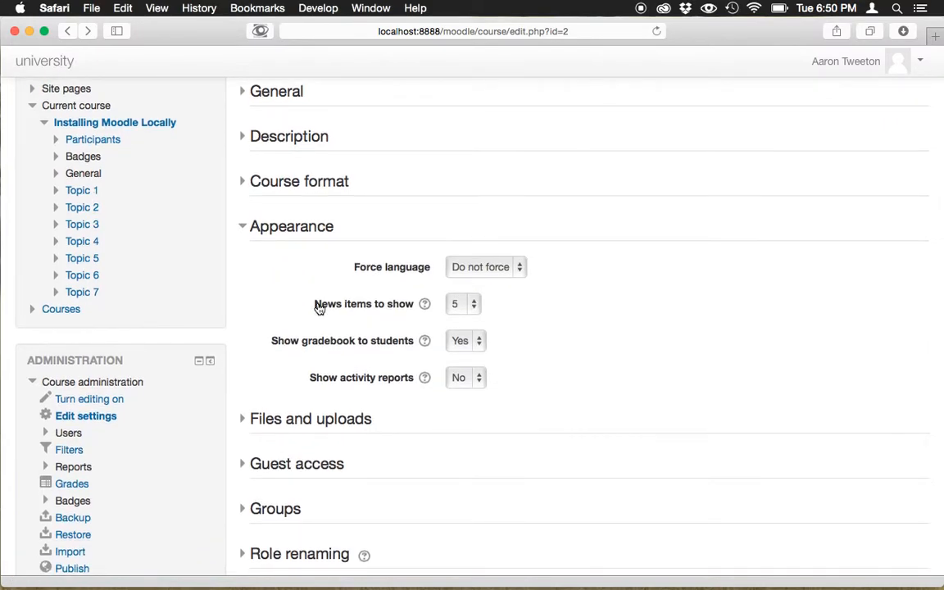
left_click(479, 381)
left_click(478, 400)
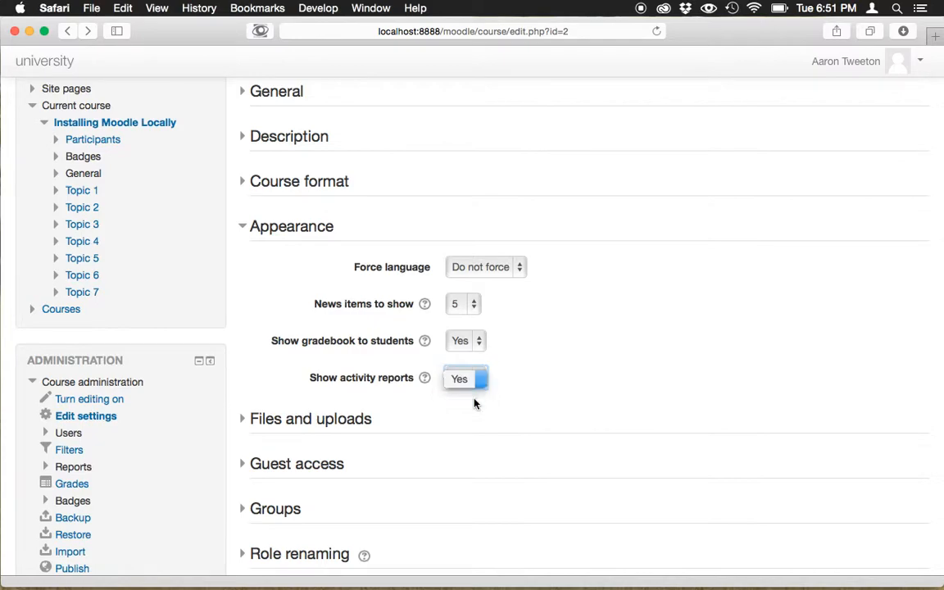
left_click(425, 379)
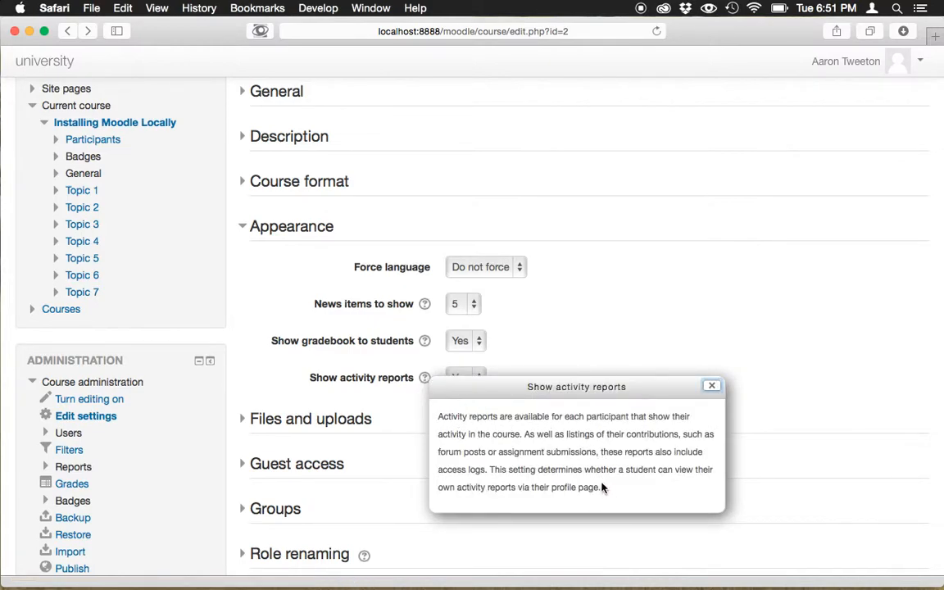
left_click(712, 387)
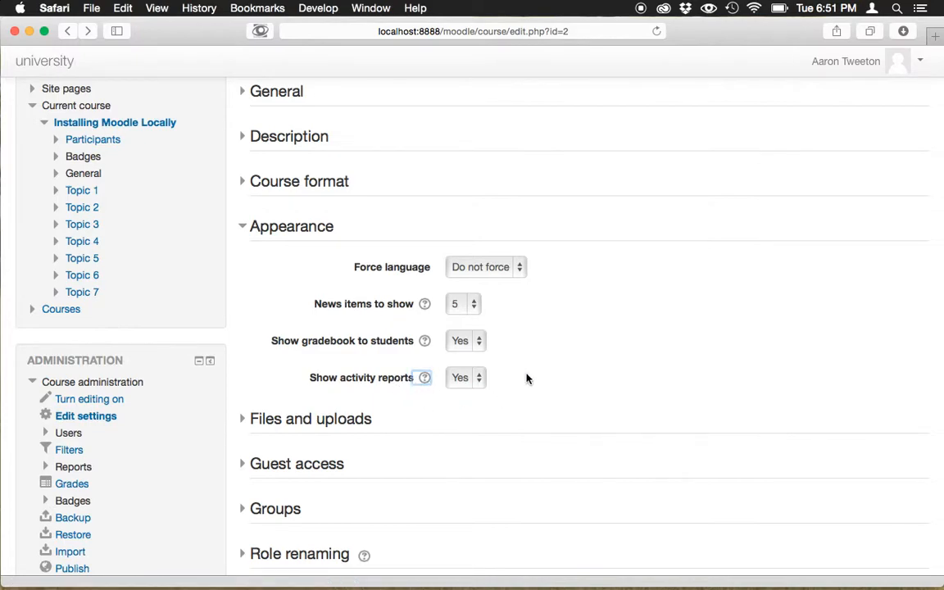
- Expand the Files and uploads section and review the available maximum upload sizes without choosing another one
scroll(527, 378, "down", 3)
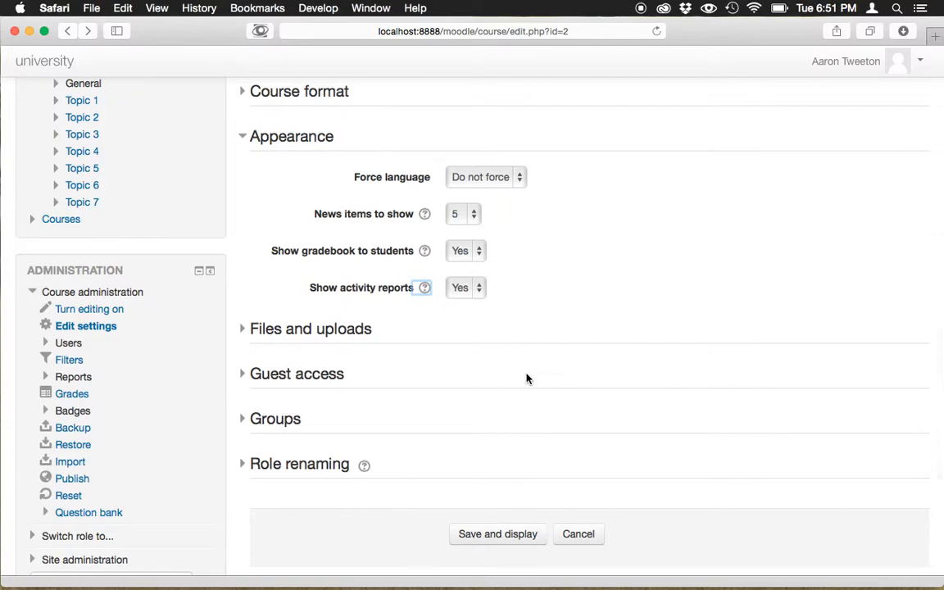
left_click(302, 335)
scroll(508, 310, "down", 3)
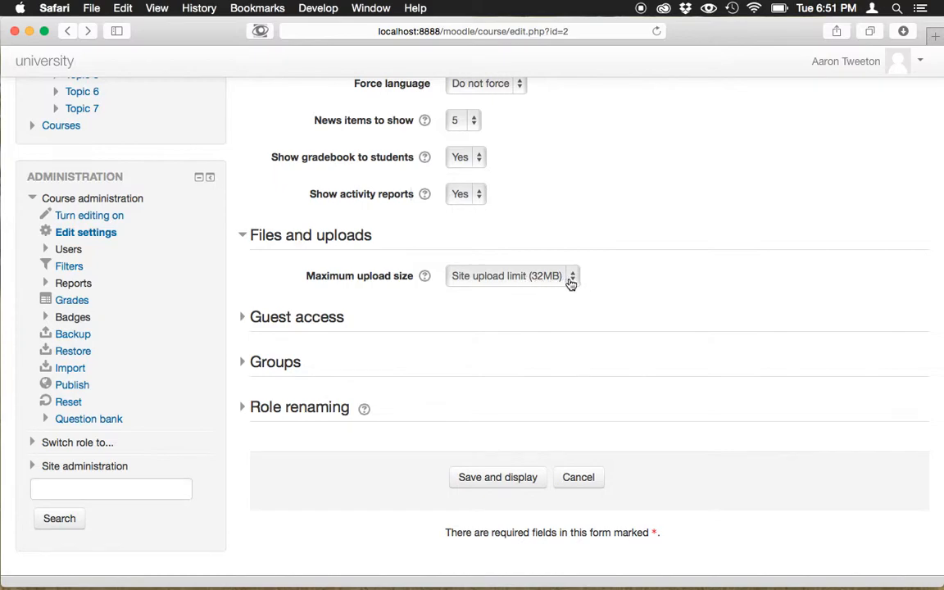
left_click(572, 282)
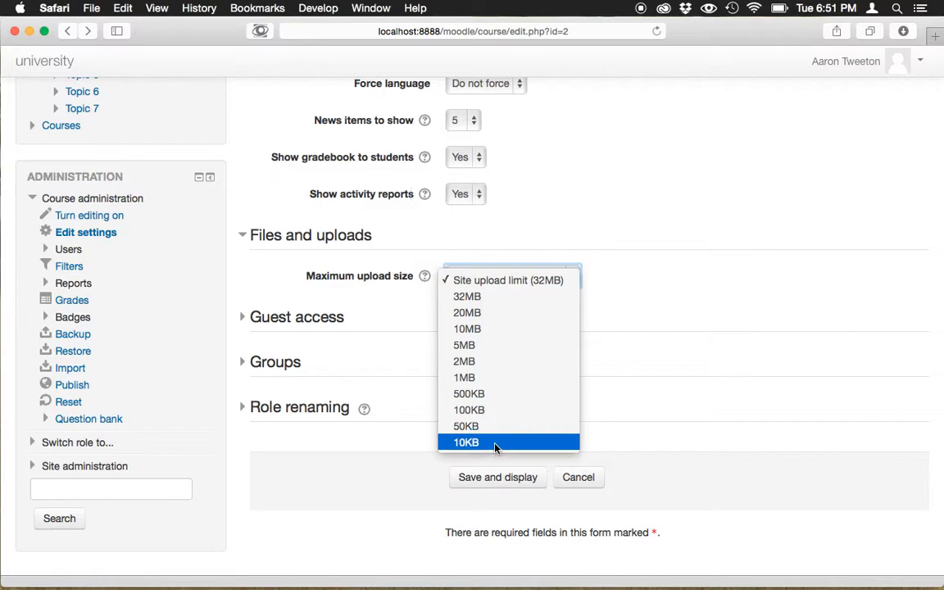
left_click(637, 255)
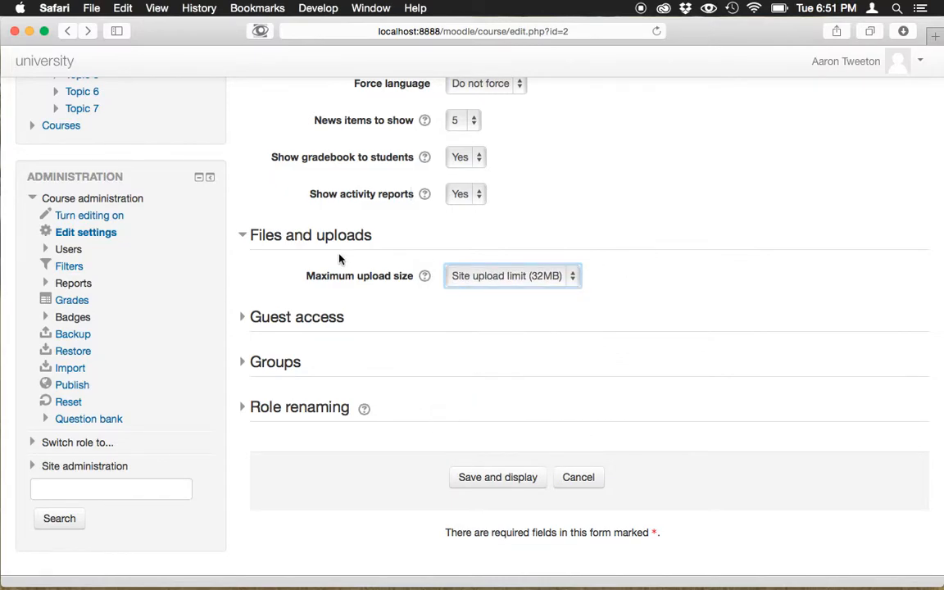
- Review the options in the Guest access and Groups sections, collapsing each section after viewing it
left_click(306, 323)
scroll(400, 314, "down", 3)
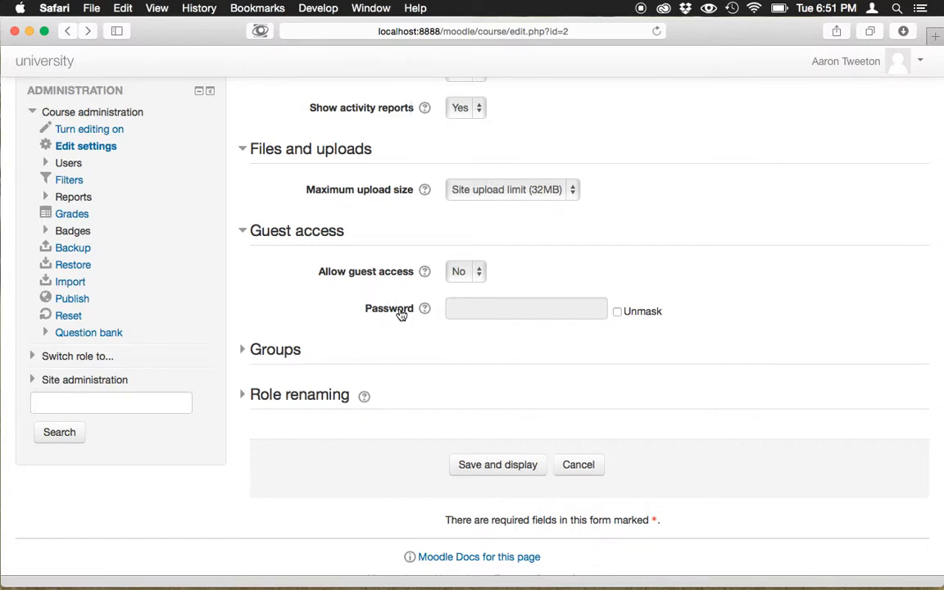
scroll(407, 344, "down", 1)
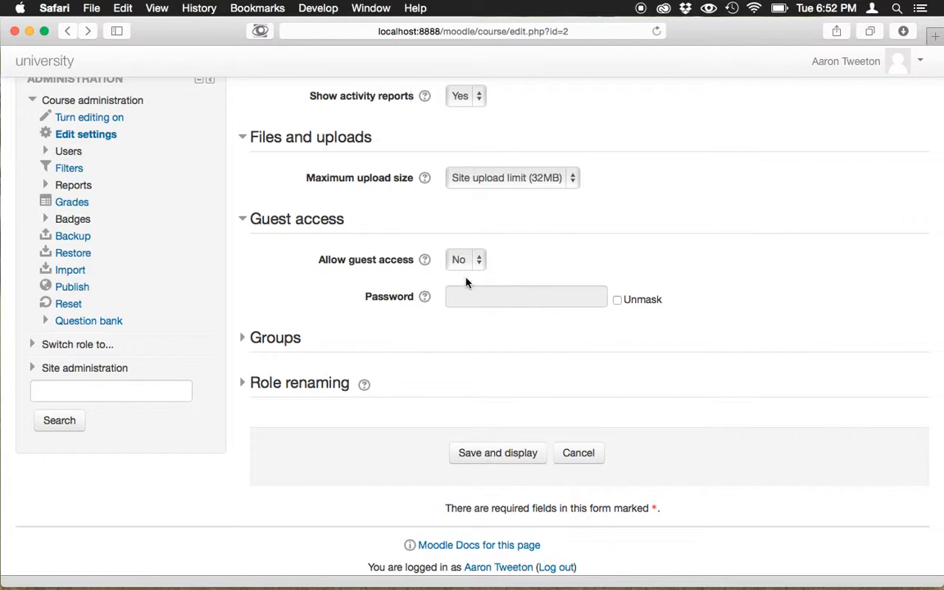
left_click(310, 221)
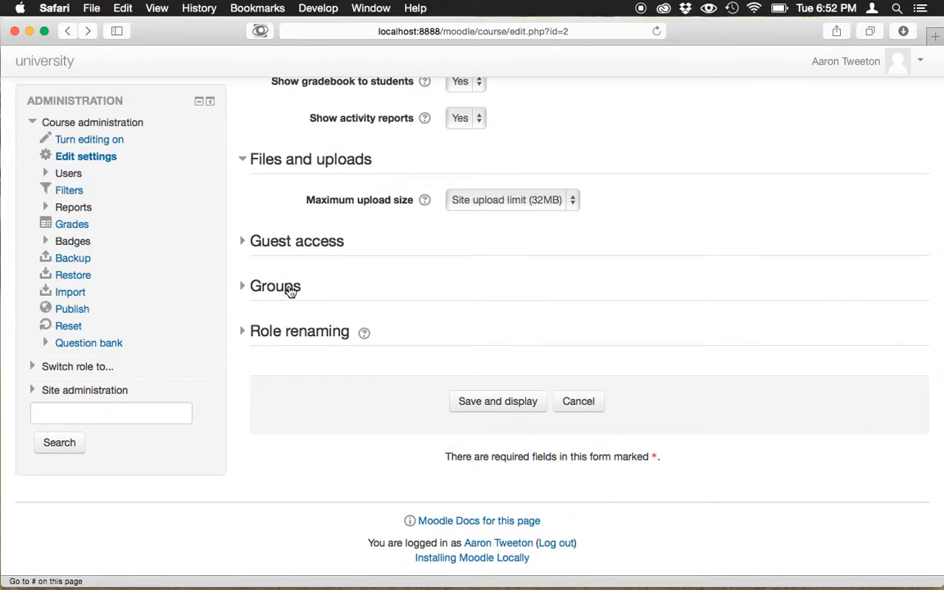
left_click(288, 289)
scroll(379, 273, "down", 2)
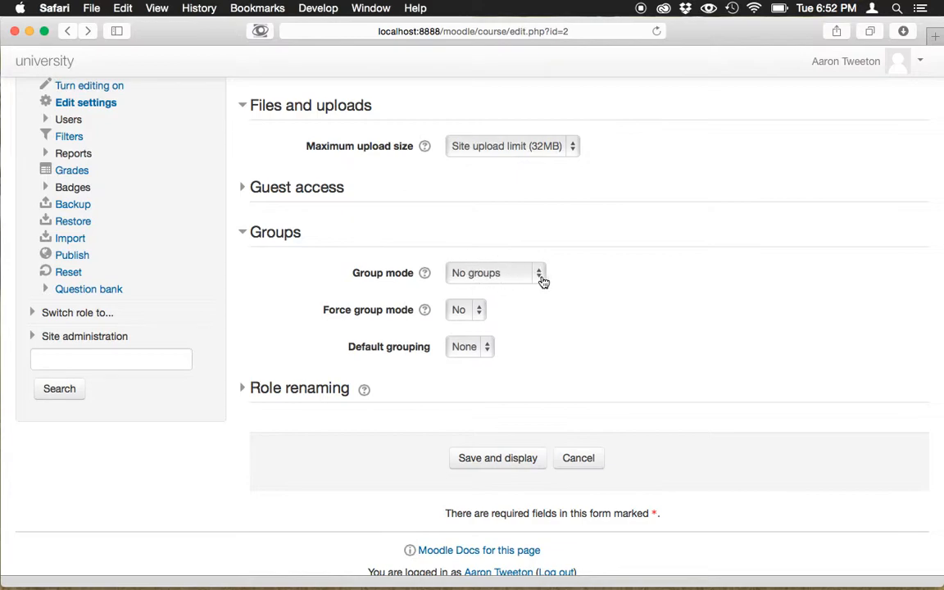
left_click(285, 235)
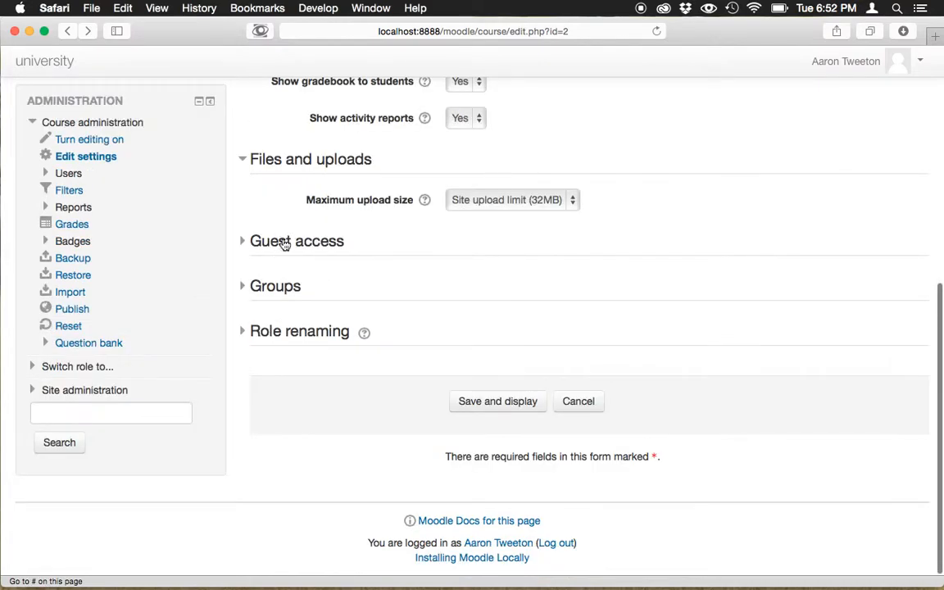
- Expand the Role renaming section and examine the fields for custom role names, including the one for Student
left_click(323, 332)
scroll(319, 348, "down", 5)
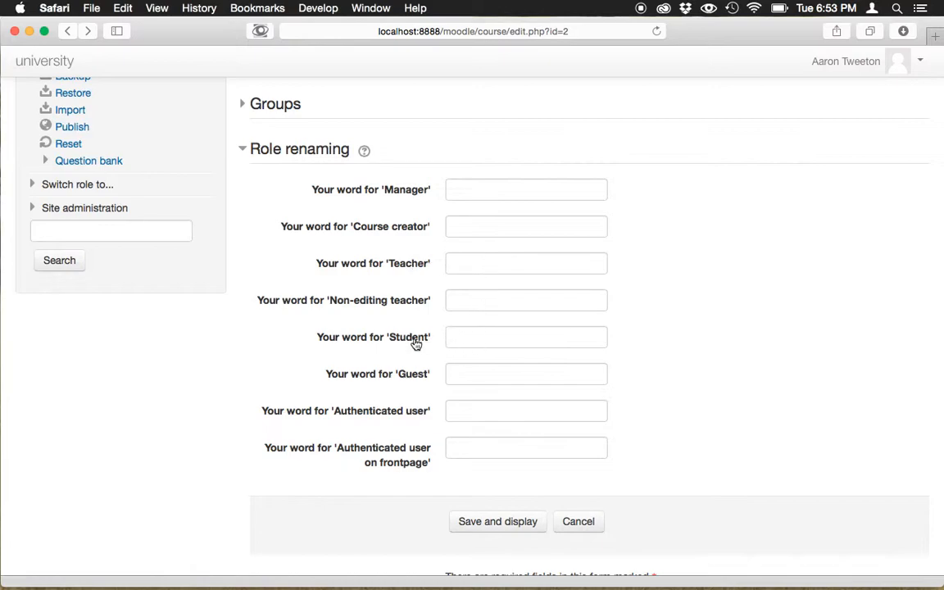
left_click(464, 339)
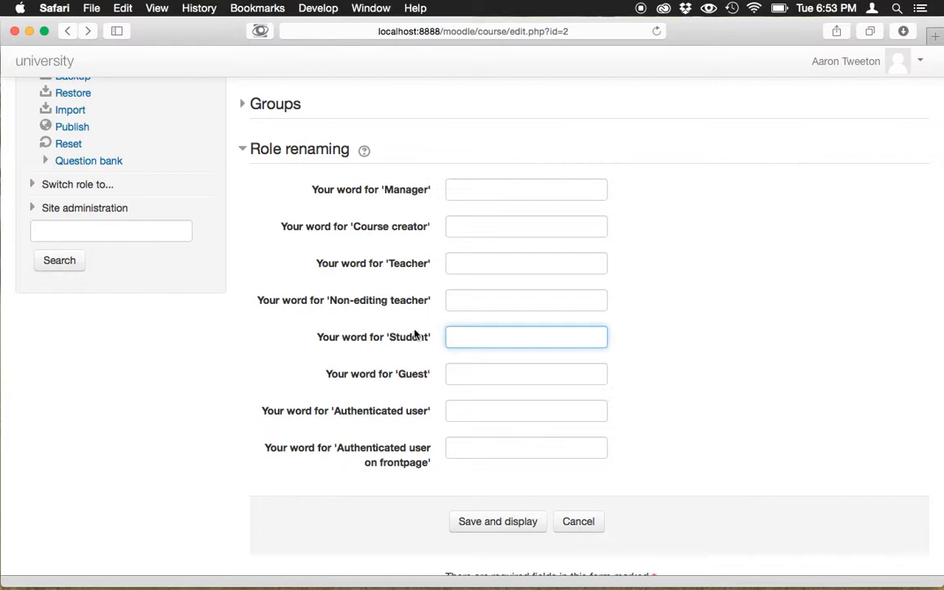
scroll(618, 399, "down", 3)
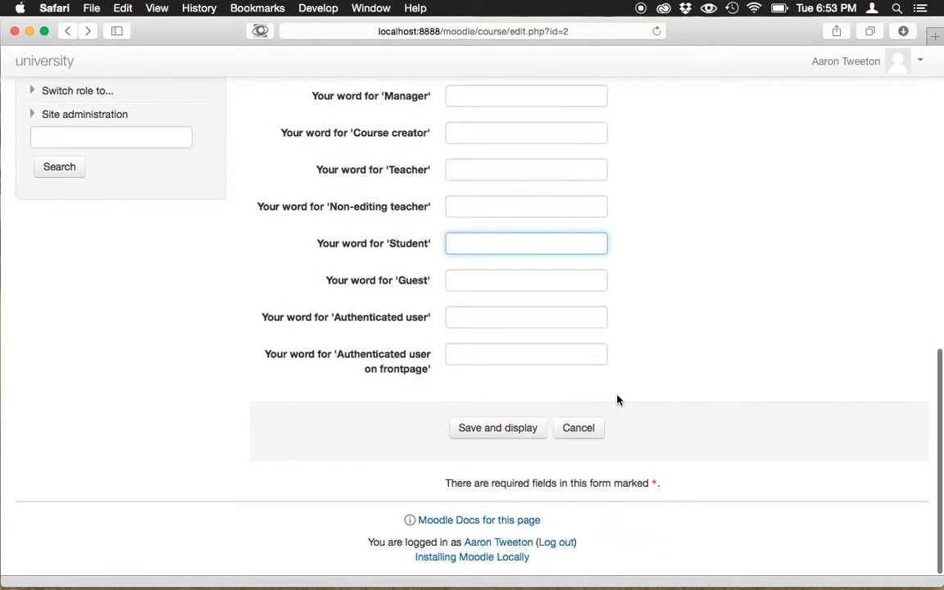
- Save the course settings and display the course page
scroll(618, 399, "up", 10)
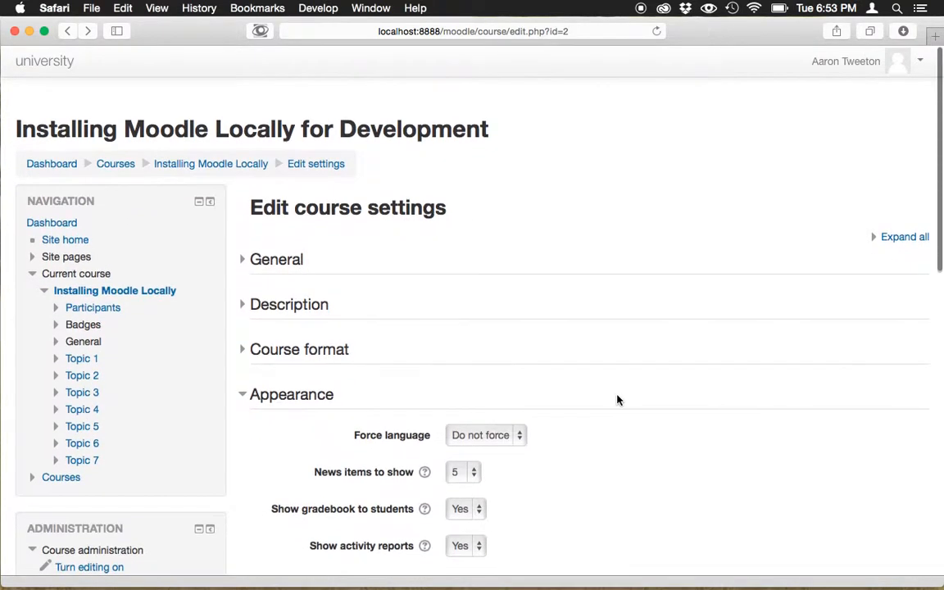
scroll(618, 399, "down", 5)
scroll(618, 399, "down", 5)
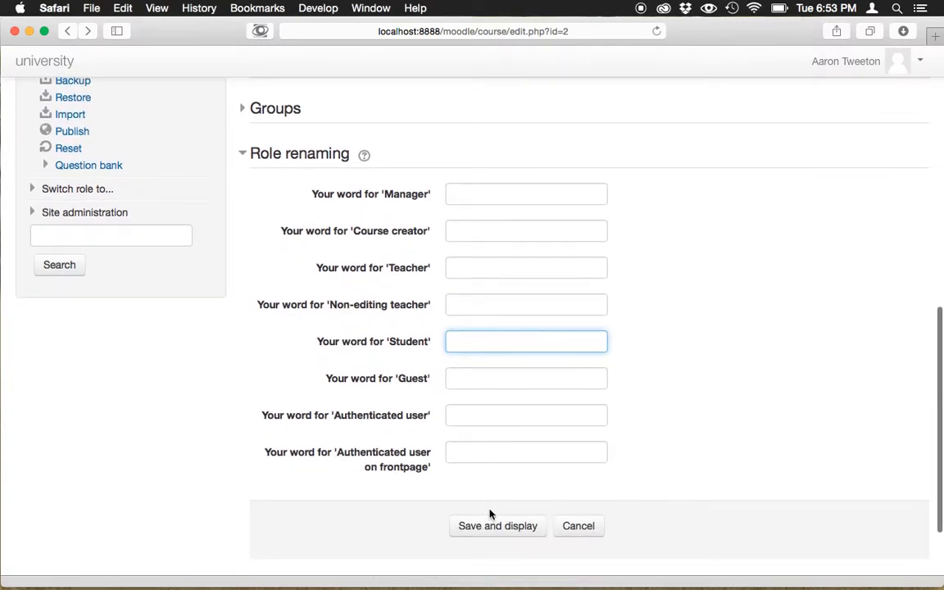
left_click(496, 531)
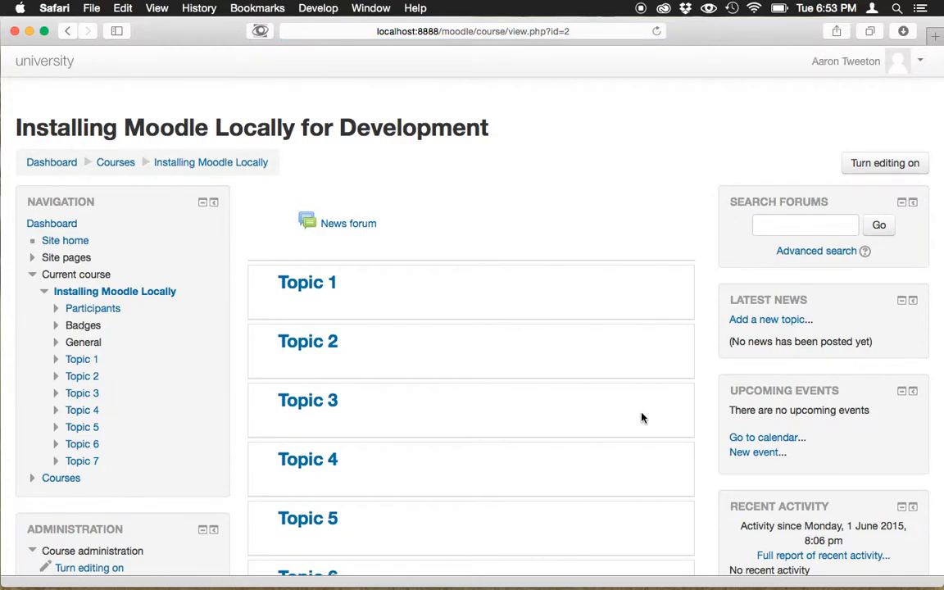
- Examine the course page's topic sections and its side blocks for navigation, administration, news, events and recent activity
scroll(670, 383, "down", 2)
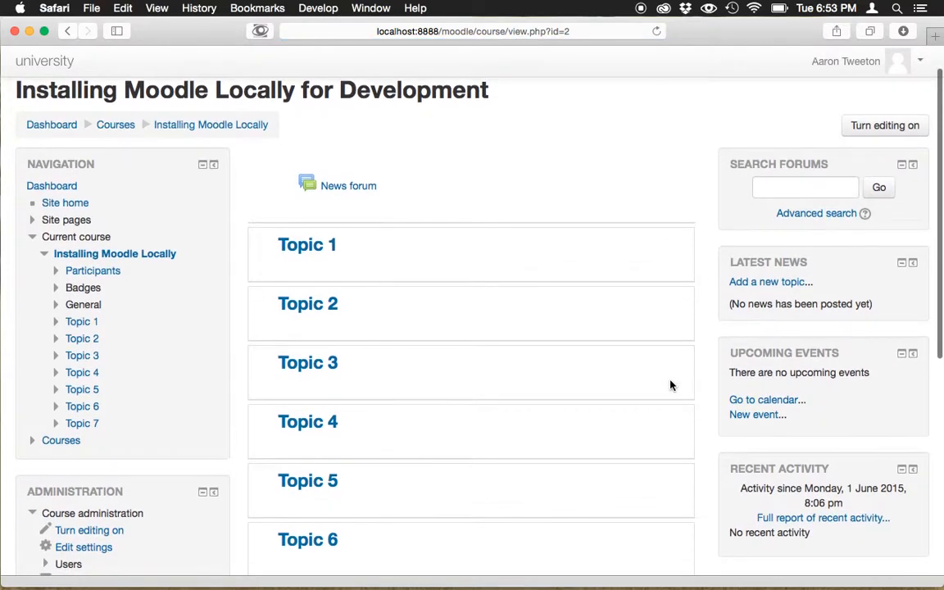
scroll(670, 383, "down", 3)
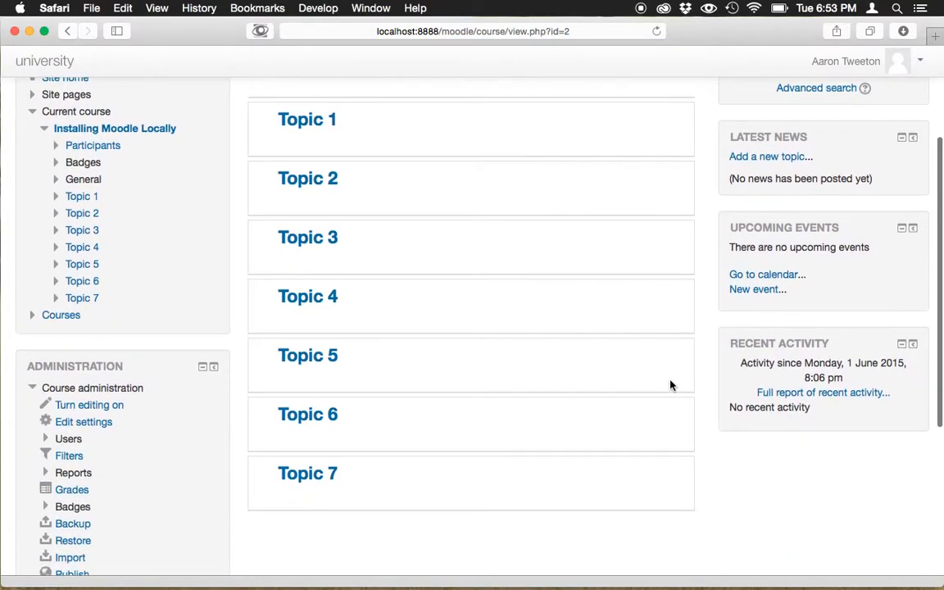
scroll(671, 384, "down", 3)
scroll(670, 383, "up", 8)
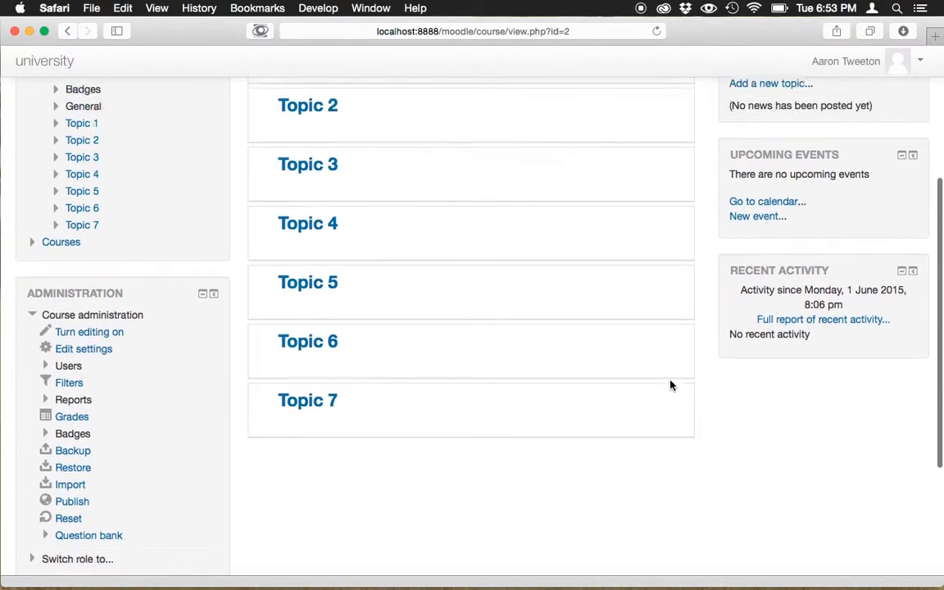
scroll(670, 385, "down", 1)
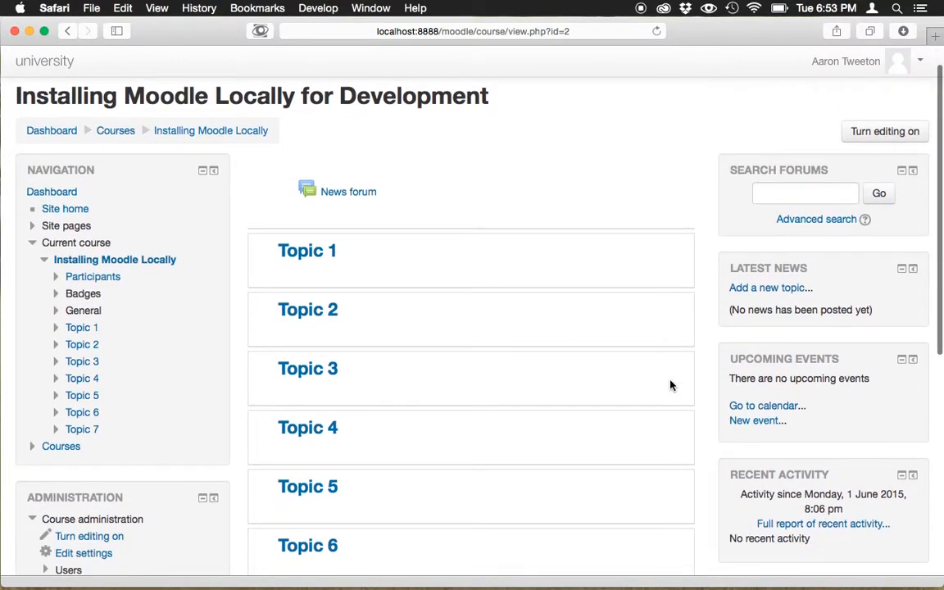
scroll(670, 385, "up", 1)
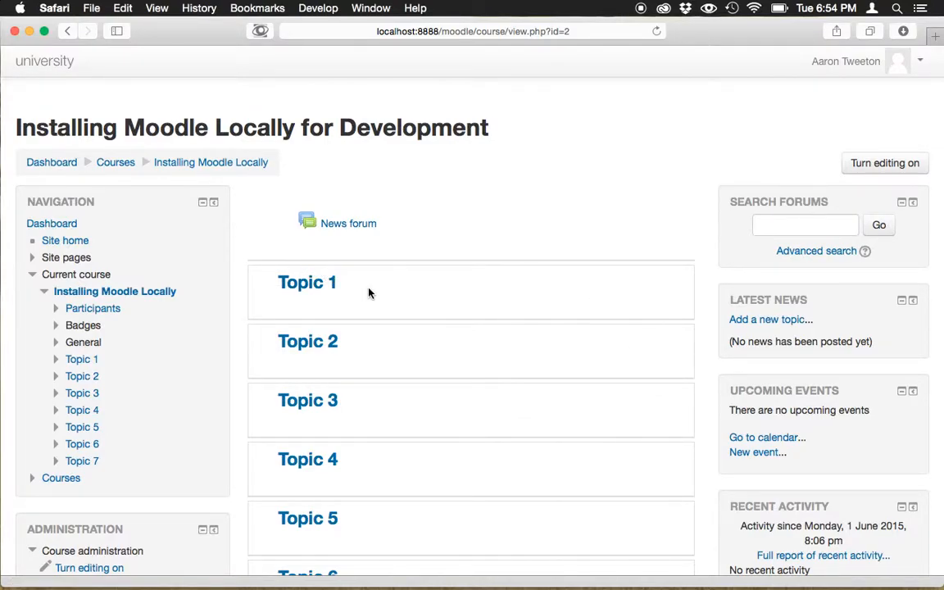
scroll(368, 294, "down", 5)
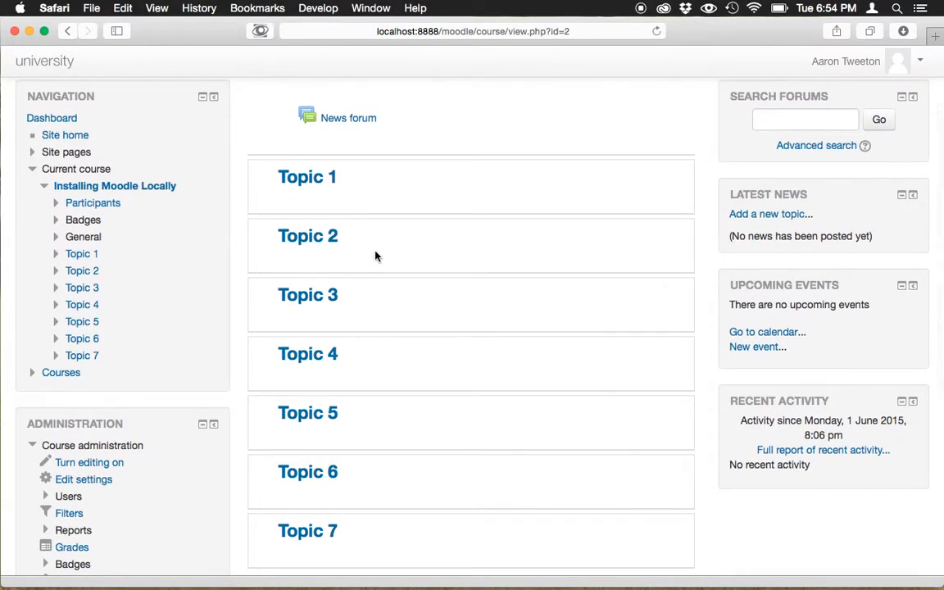
scroll(375, 257, "up", 2)
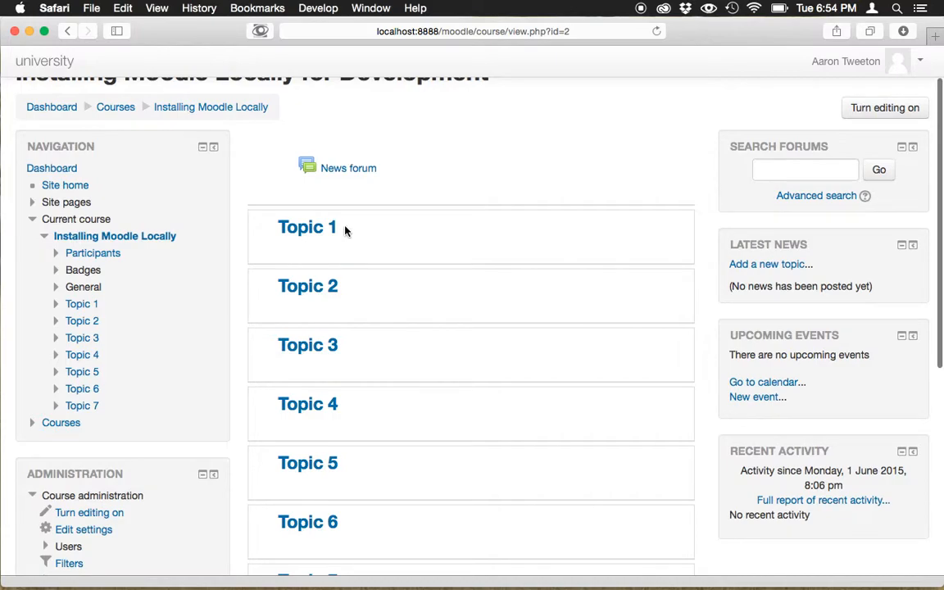